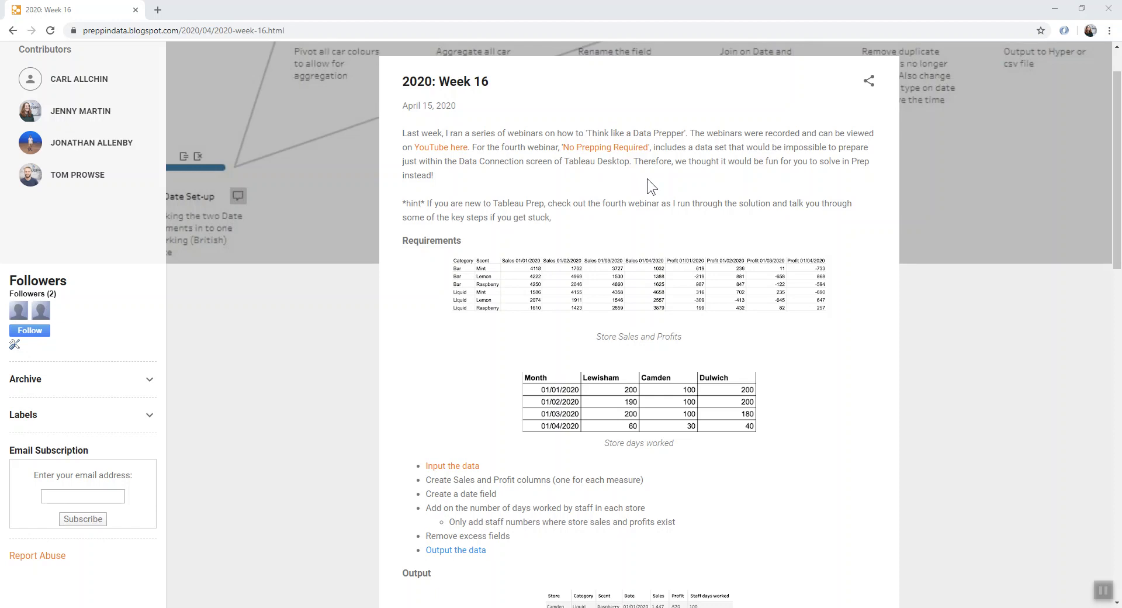
Switch to Tableau Prep Builder and inspect the Camden Sales and Lewisham Sales inputs and the Union 1 step.
key("super")
key("super")
key("alt+Tab")
key("alt+Tab")
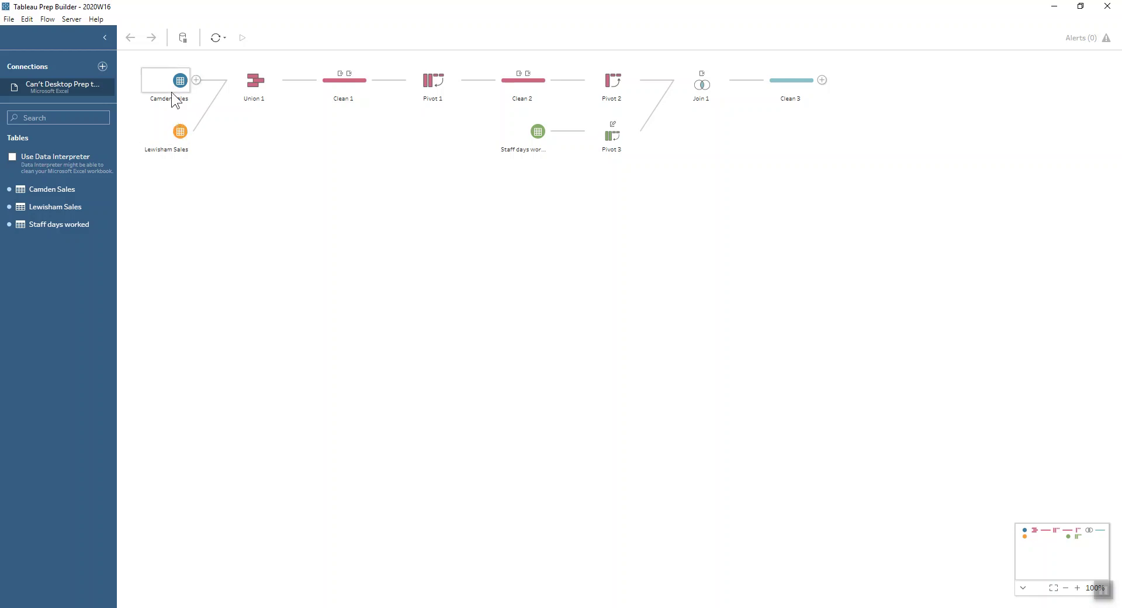
left_click(174, 98)
left_click(181, 130)
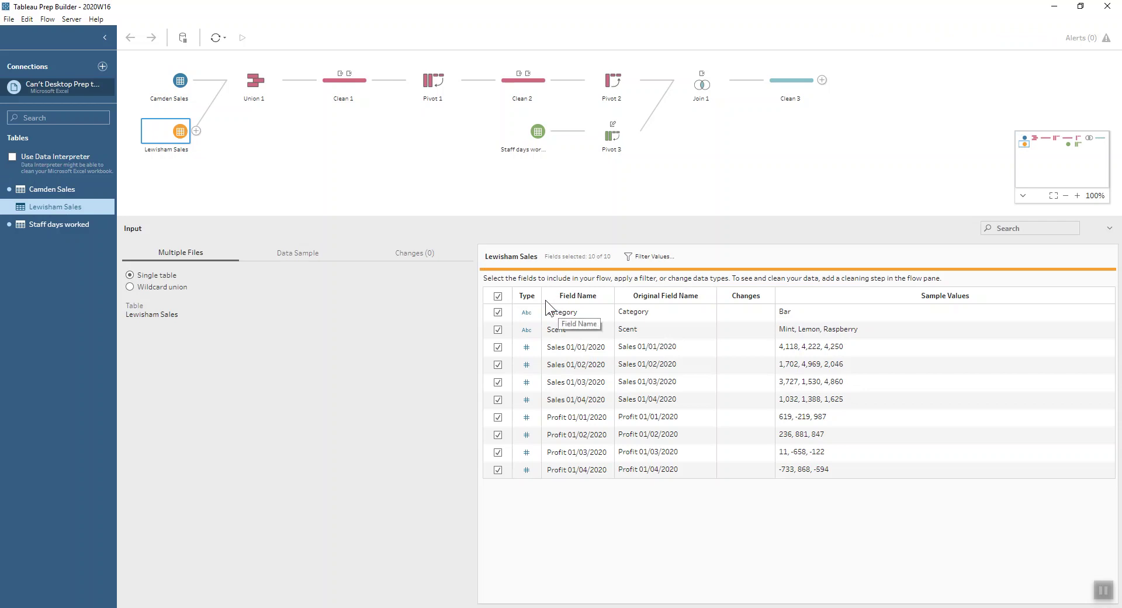
left_click(250, 81)
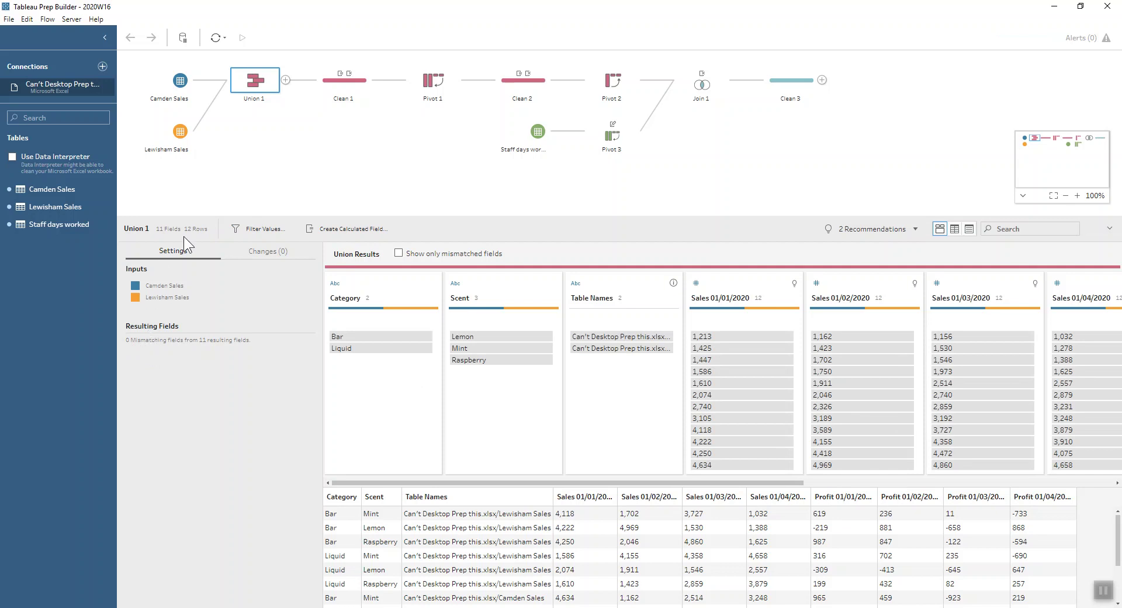
Review the Store calculated field's formula and the removed field among the changes in the Clean 1 step.
left_click(338, 83)
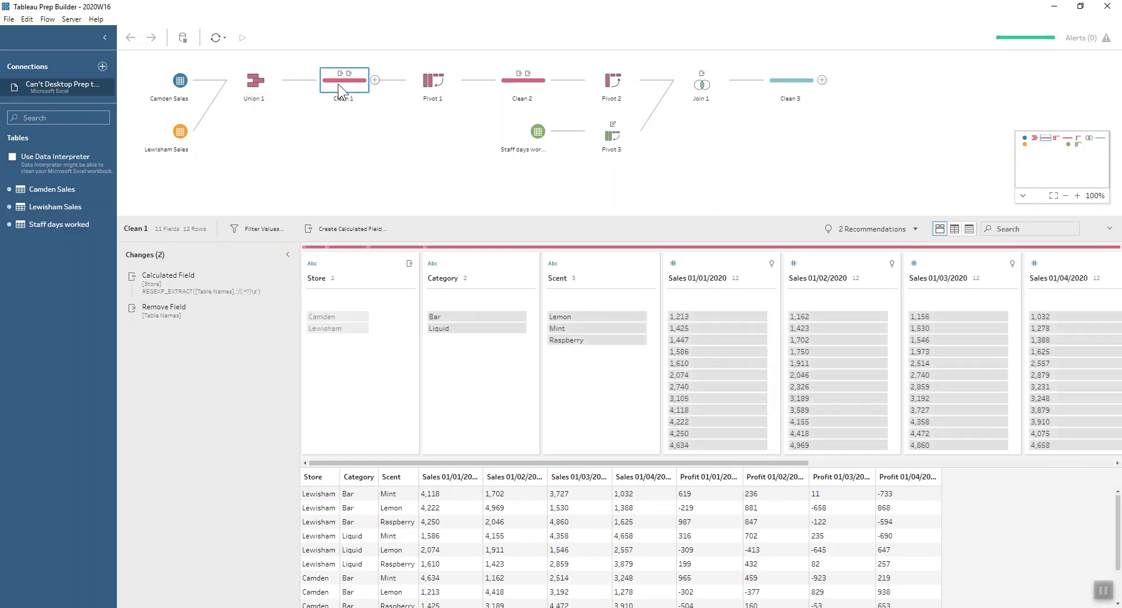
left_click(194, 278)
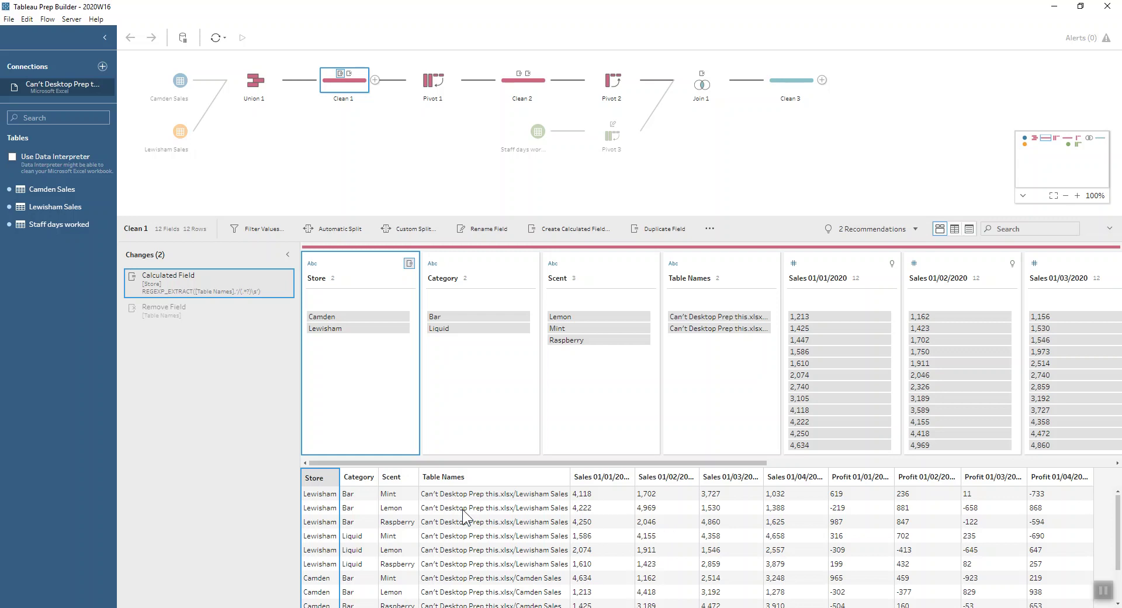
double_click(212, 279)
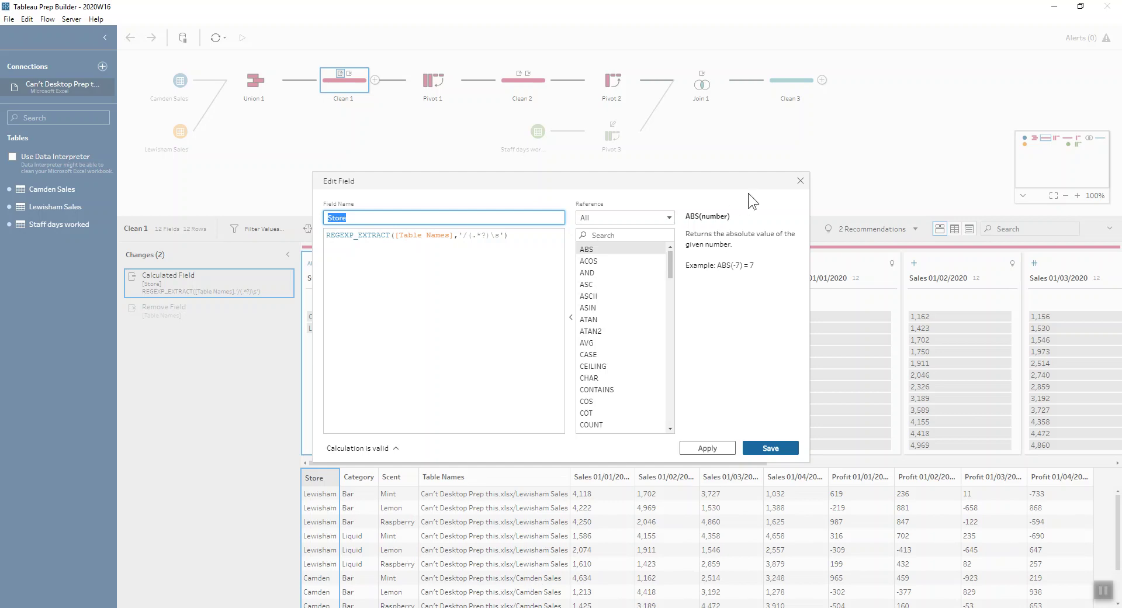
left_click(800, 181)
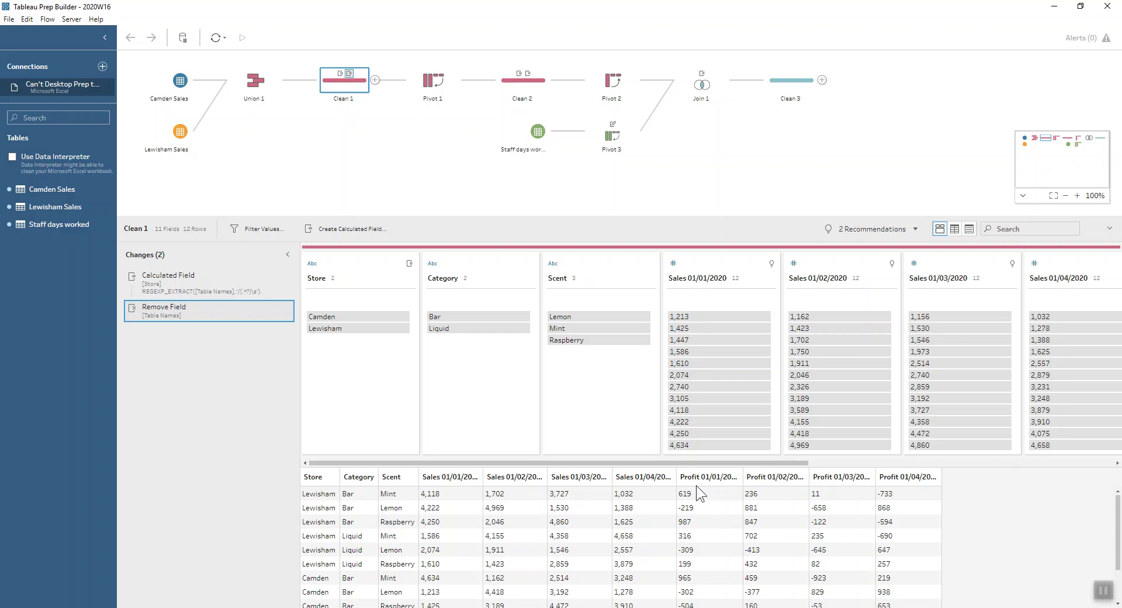
Examine the columns-to-rows setup of Pivot 1 and the search options of its 2020 wildcard.
left_click(435, 76)
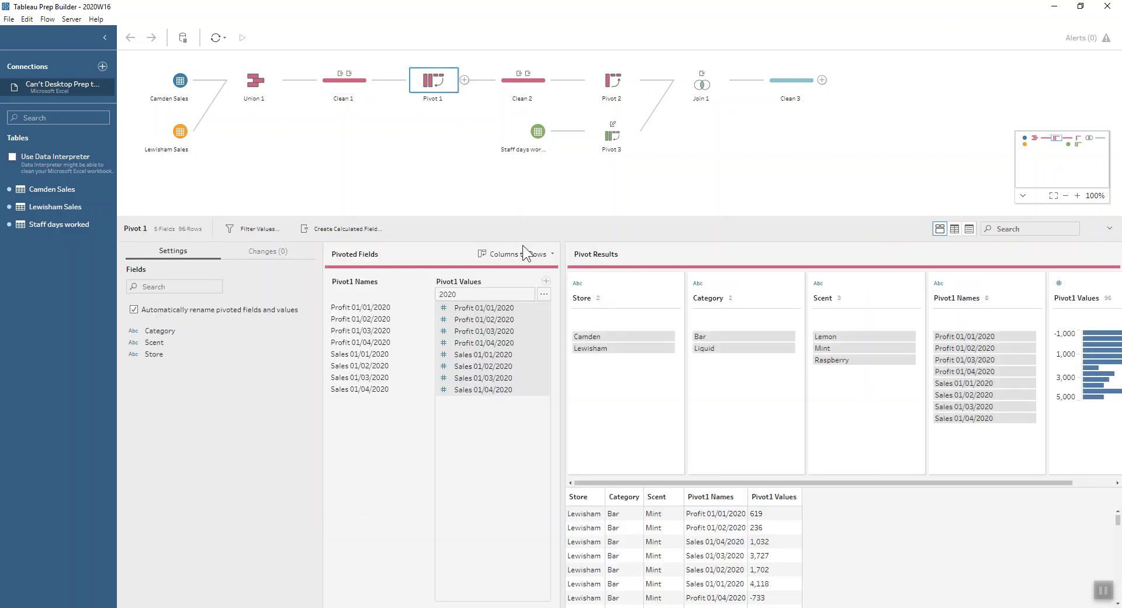
left_click(544, 293)
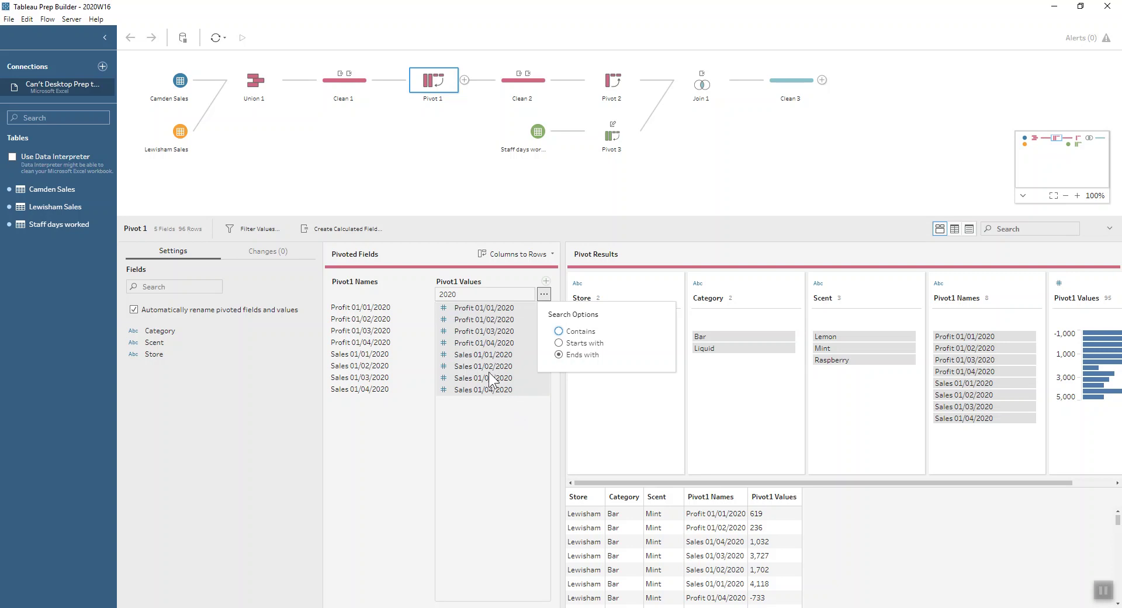
left_click(473, 409)
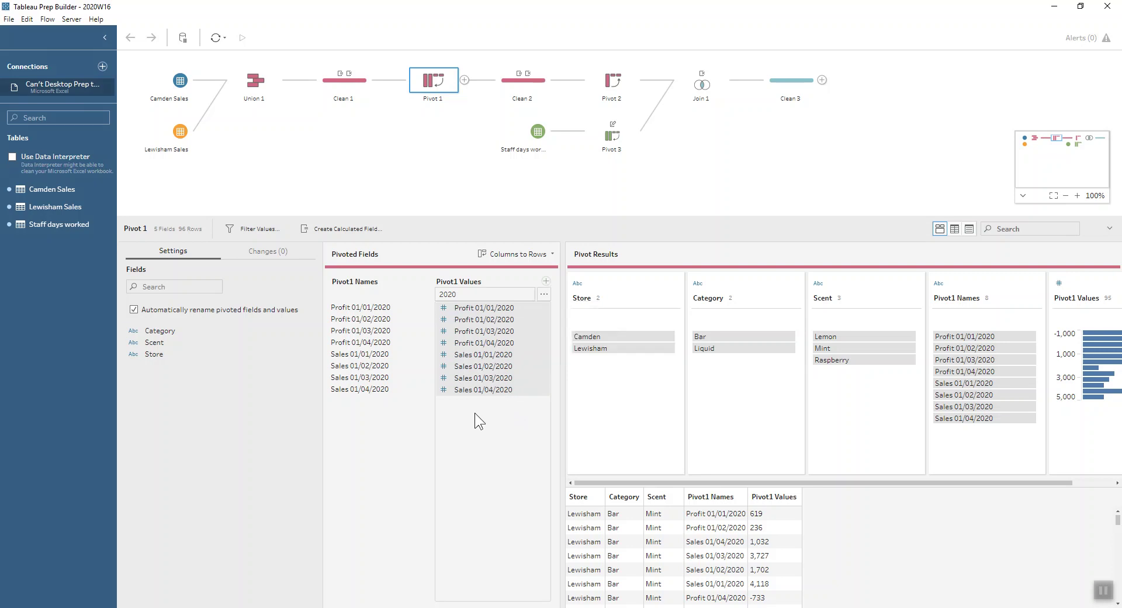
Review the first split calculation in Clean 2 and the Split Values choices for the Pivot1 Names field.
left_click(521, 83)
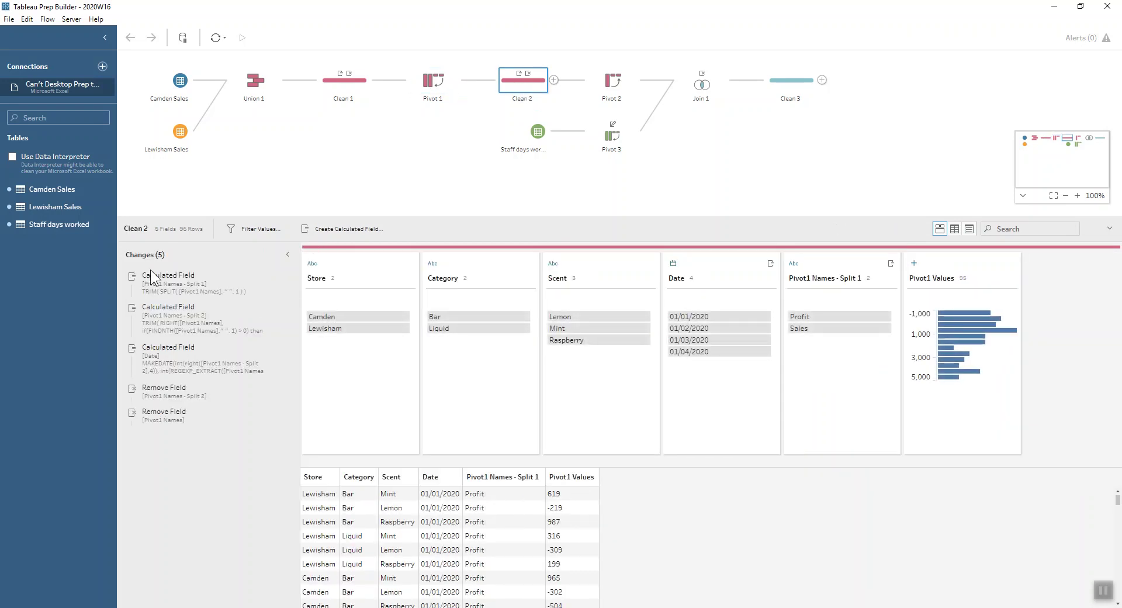
left_click(194, 288)
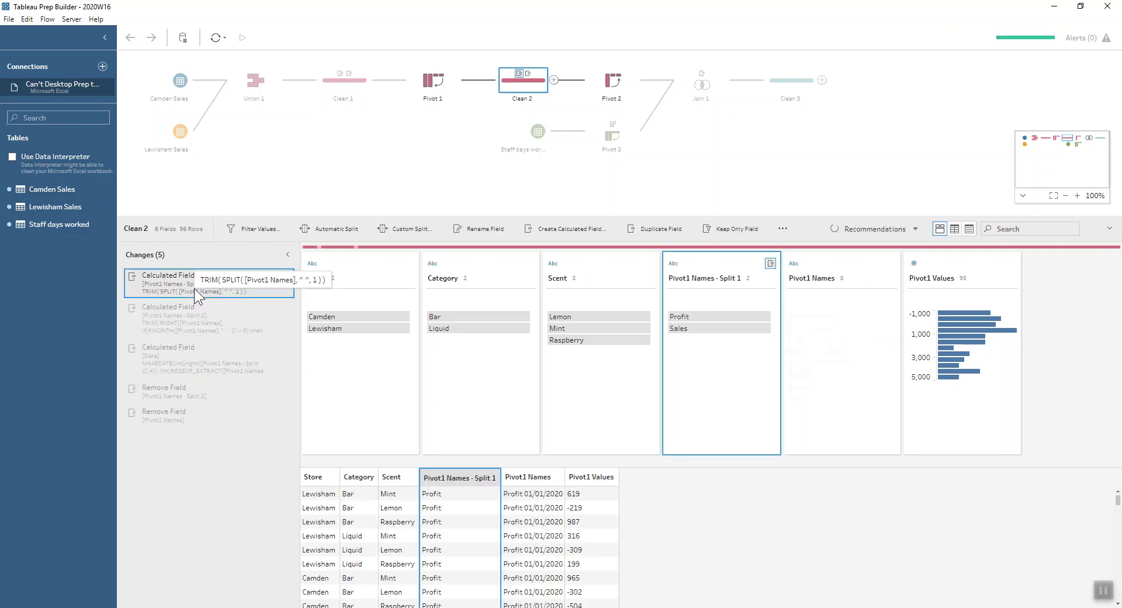
left_click(891, 278)
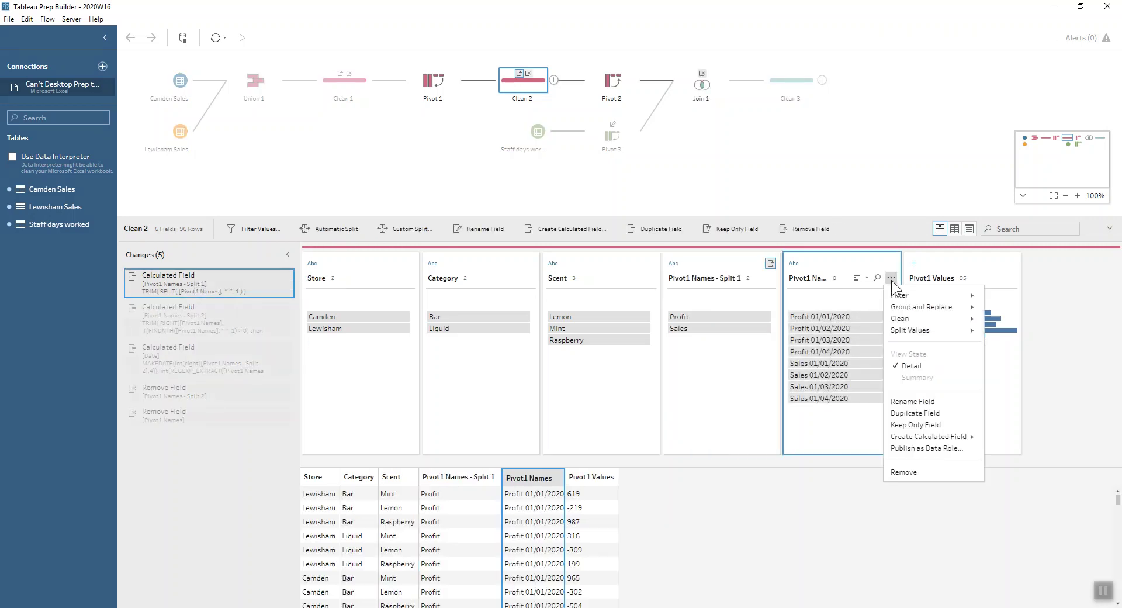
mouse_move(910, 332)
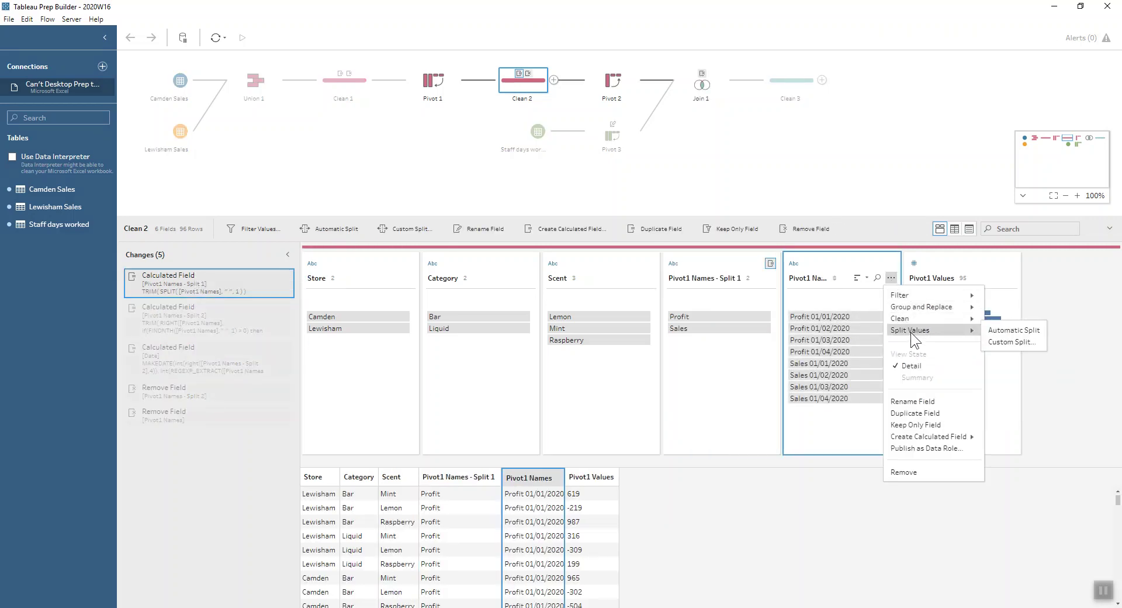
left_click(821, 423)
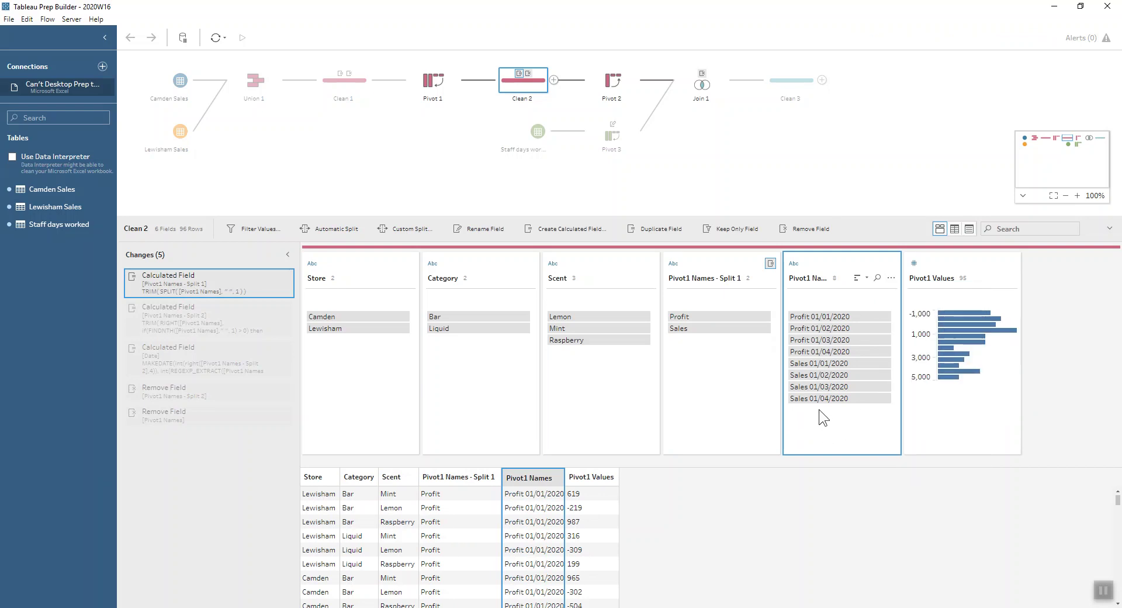
Inspect the Pivot1 Names - Split 2 calculation in Clean 2 and the data types available for that field.
left_click(186, 333)
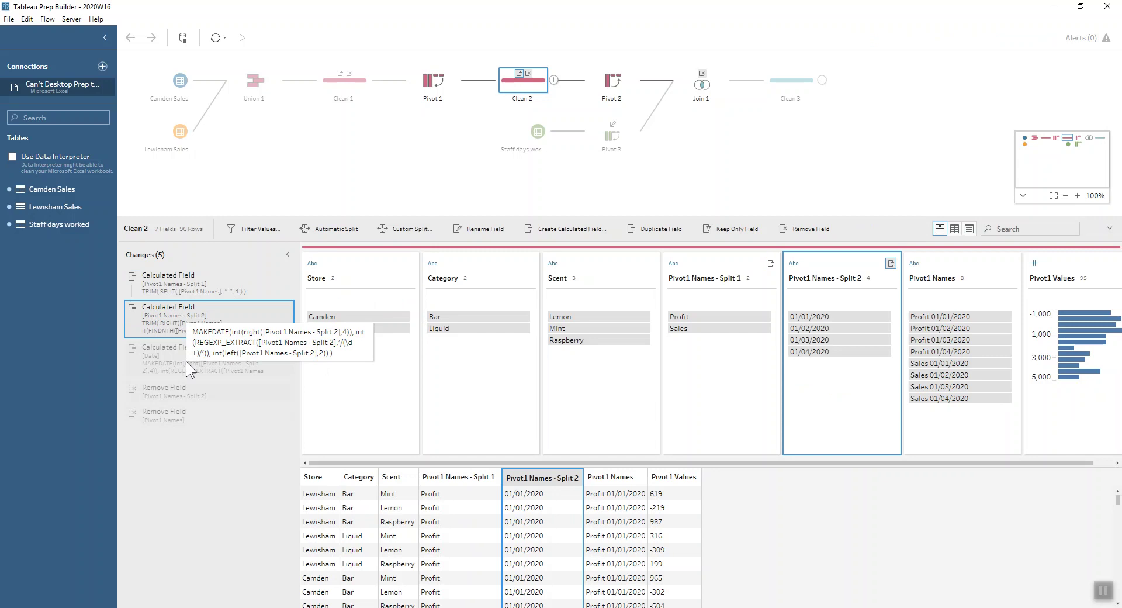
left_click(794, 264)
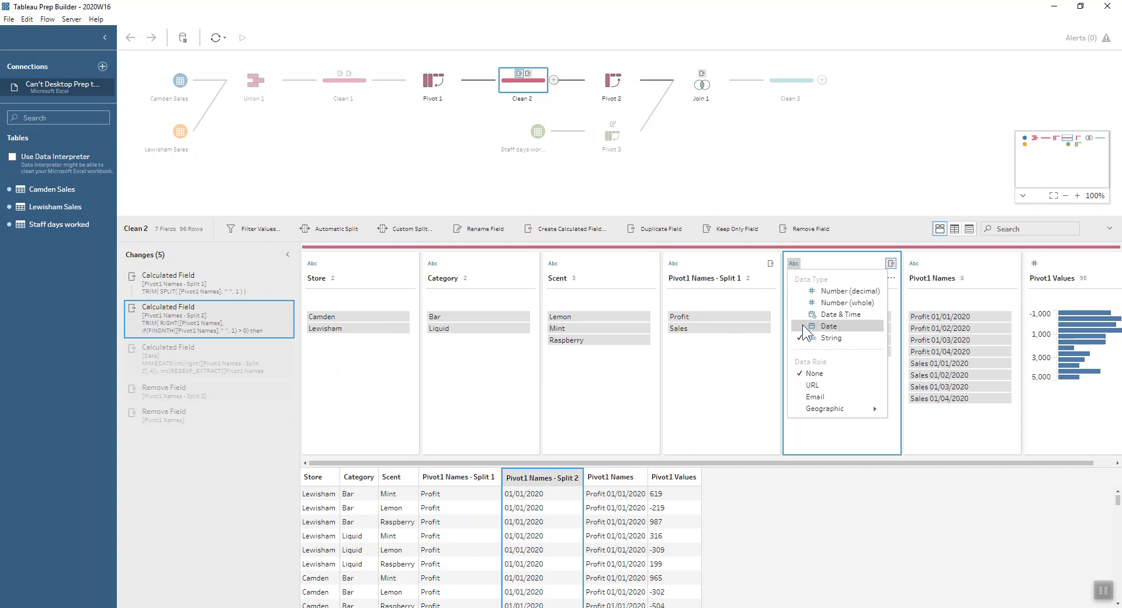
left_click(824, 260)
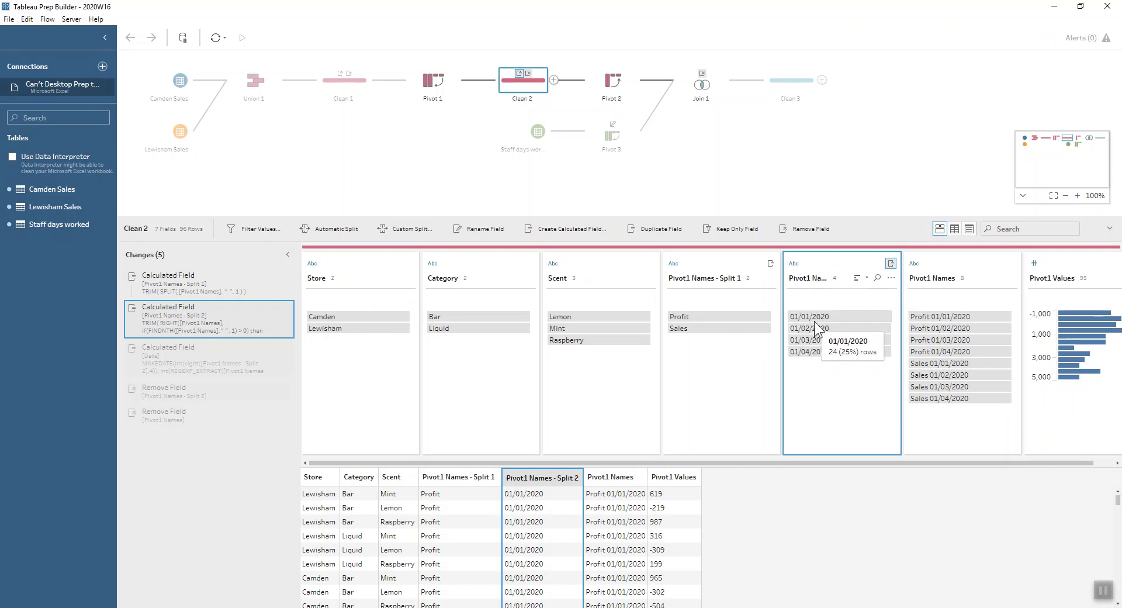
mouse_move(814, 343)
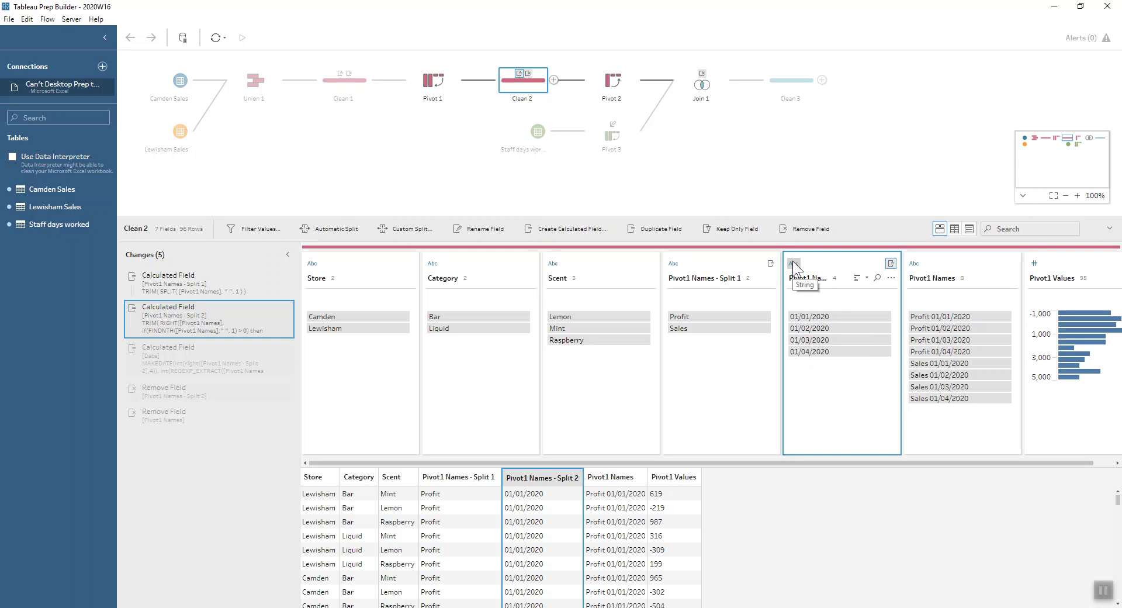
Read the MAKEDATE formula of the Date calculated field in Clean 2, highlighting its year argument, and leave it without saving.
double_click(212, 350)
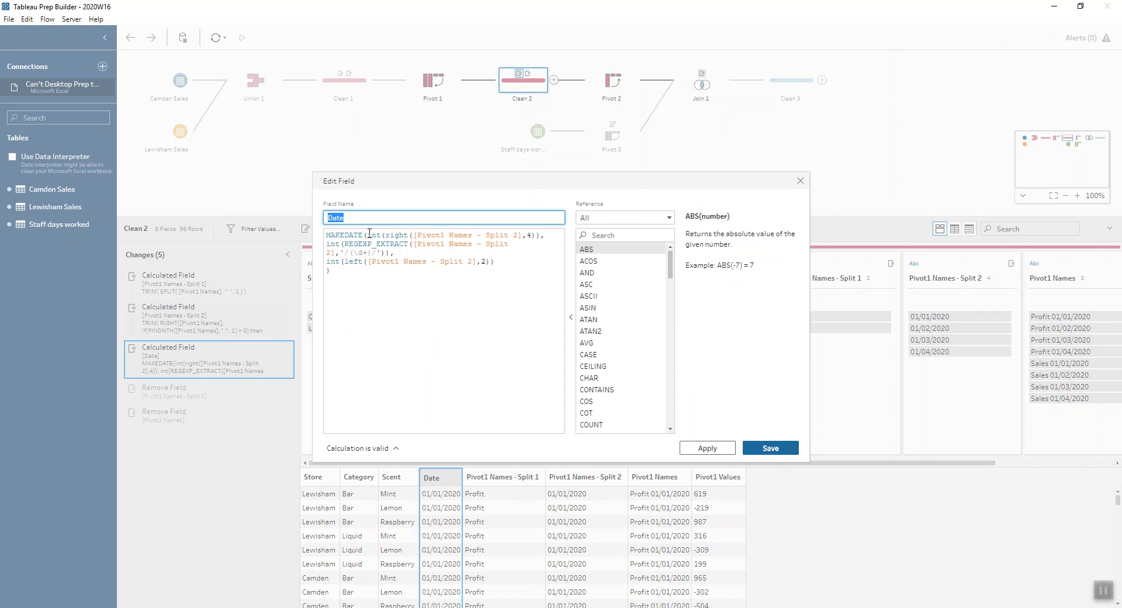
left_click(370, 234)
left_click_drag(368, 235, 547, 236)
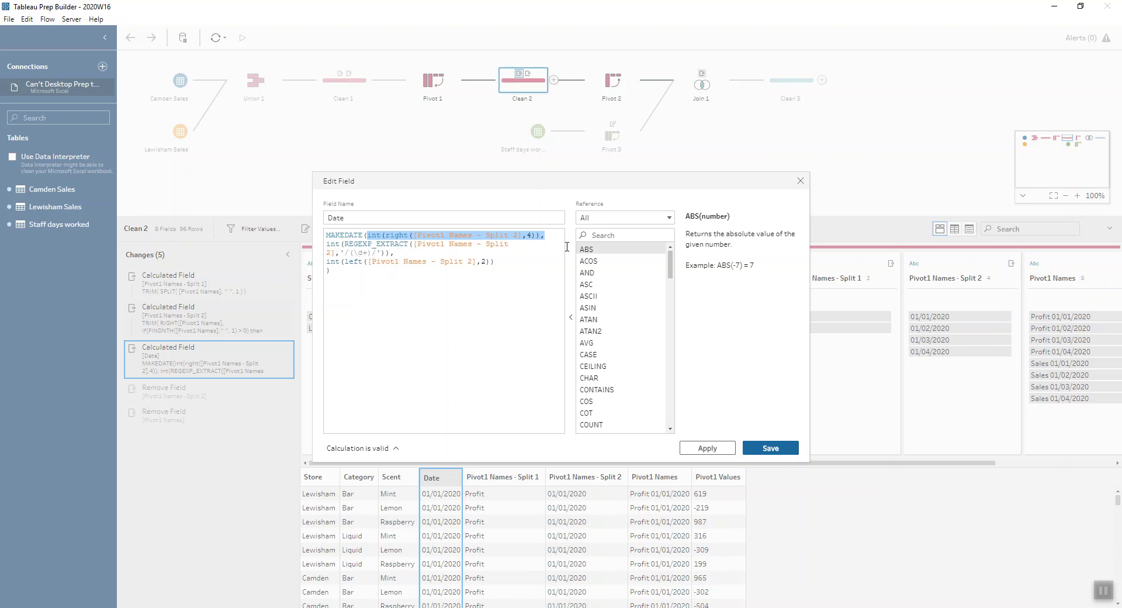
left_click(800, 181)
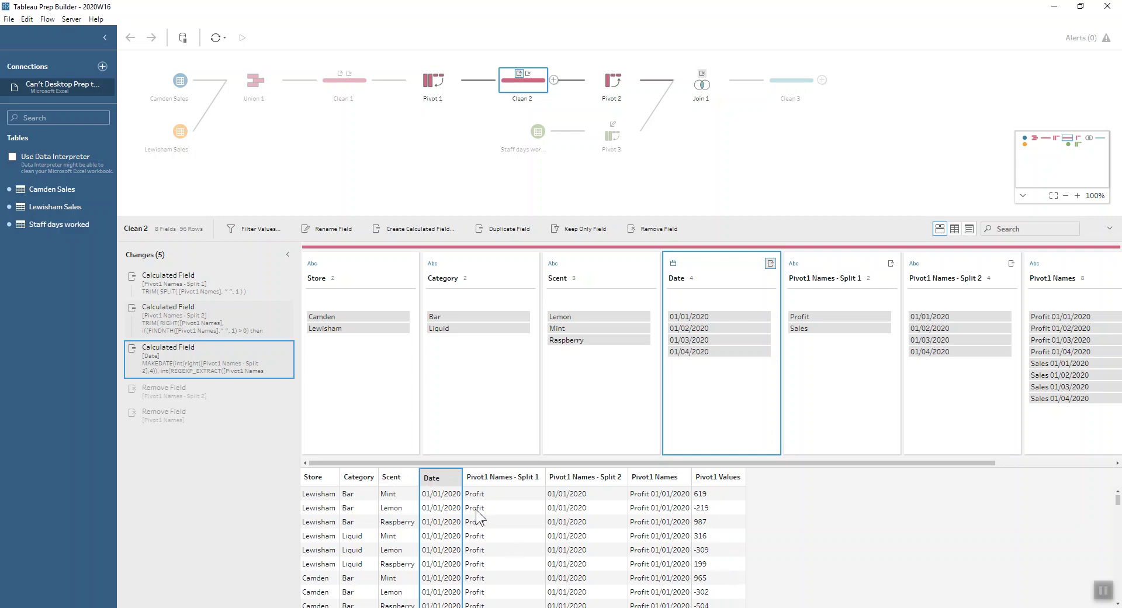
Review the rest of the flow from Pivot 2 and the Staff days worked branch through Join 1 to Clean 3.
left_click(619, 90)
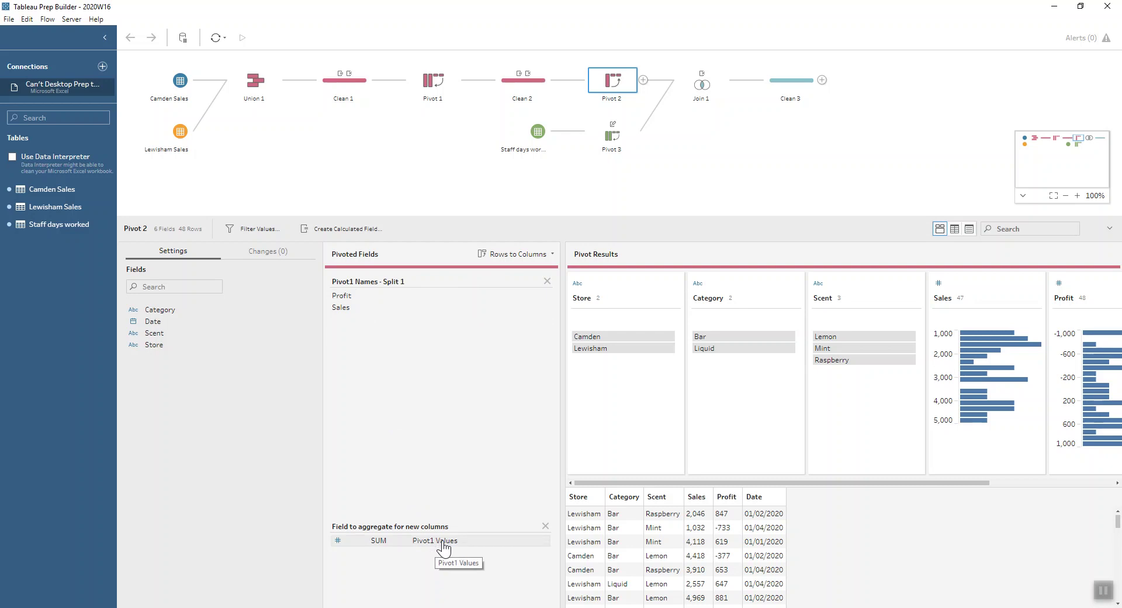
left_click(538, 132)
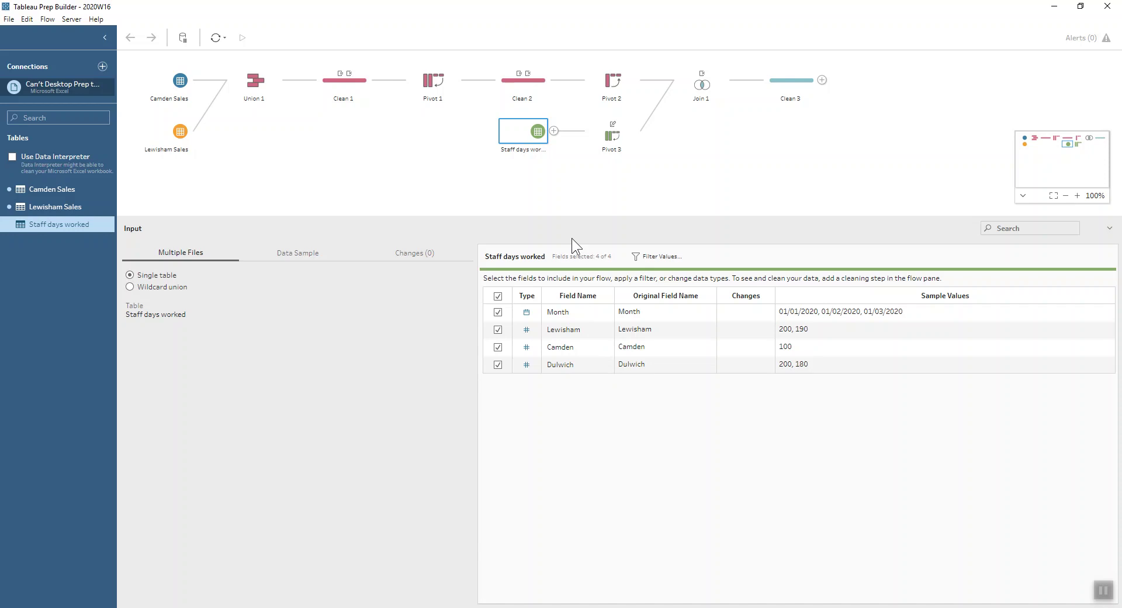
left_click(612, 135)
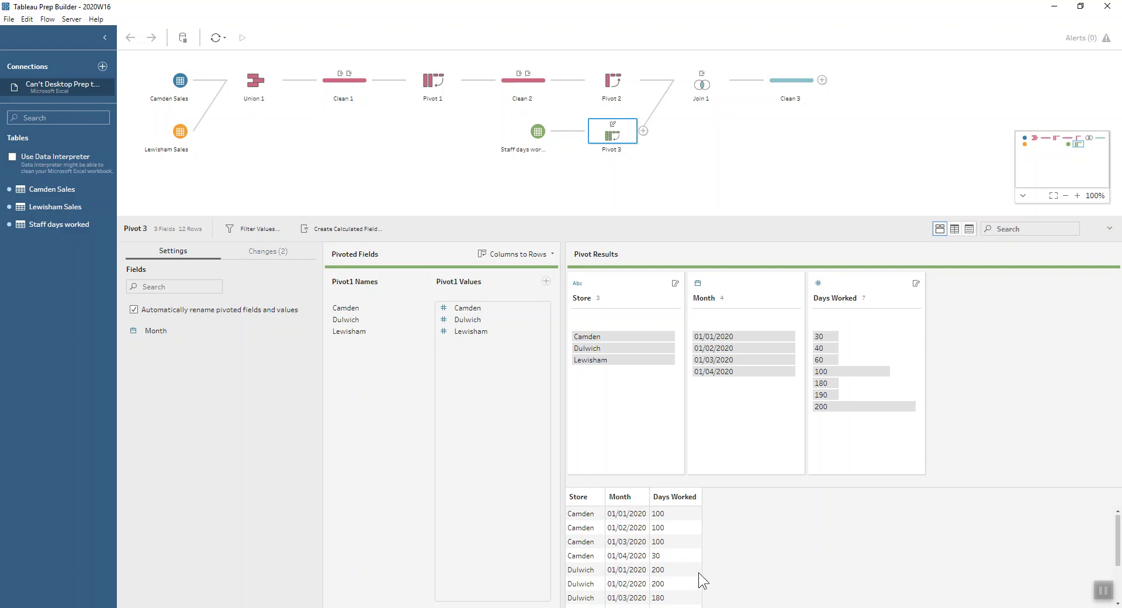
left_click(702, 83)
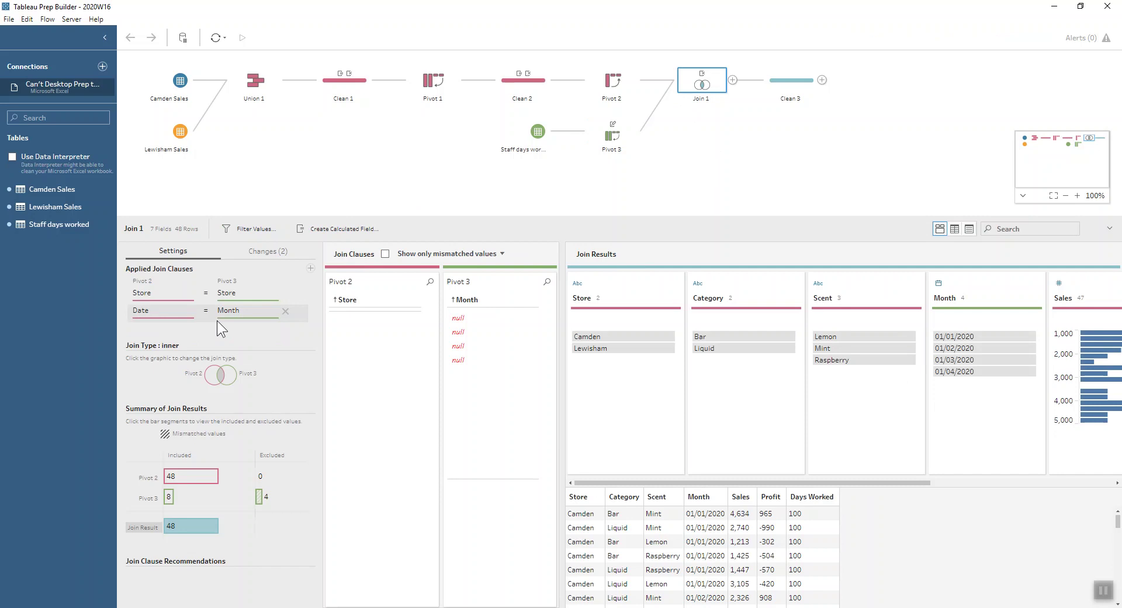
left_click(776, 77)
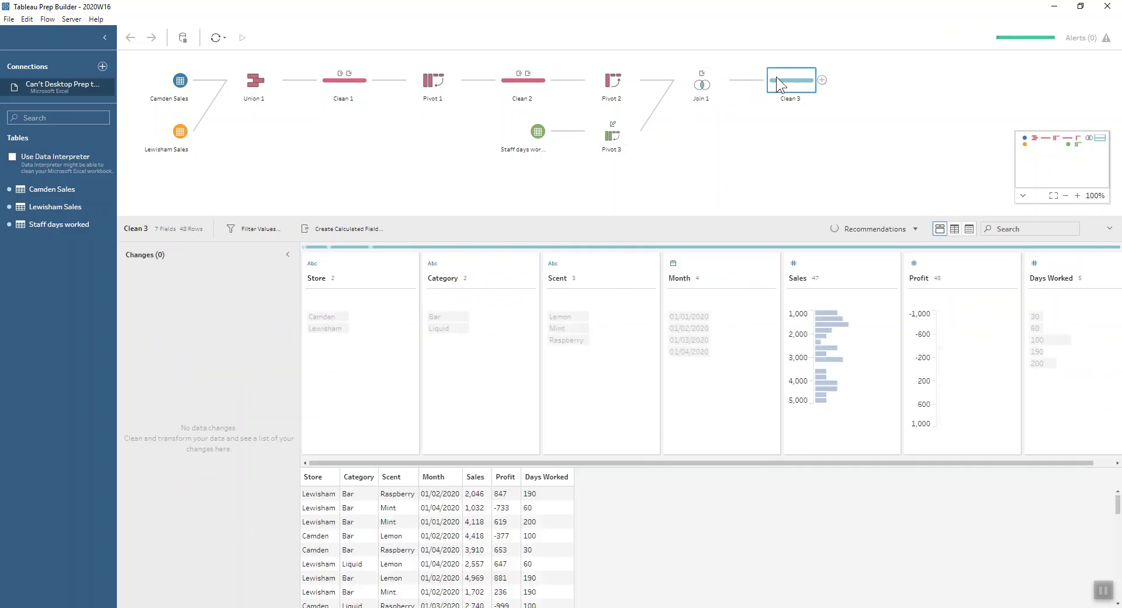